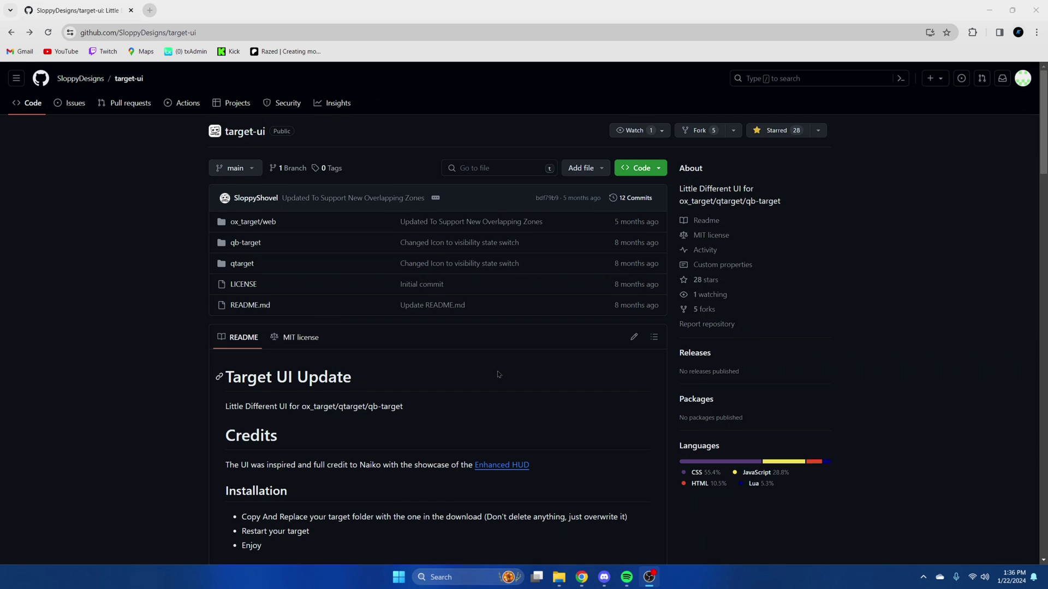
Download the target-ui repository as a ZIP archive from GitHub's Code menu.
{"action": "left_click", "coordinate": [631, 170]}
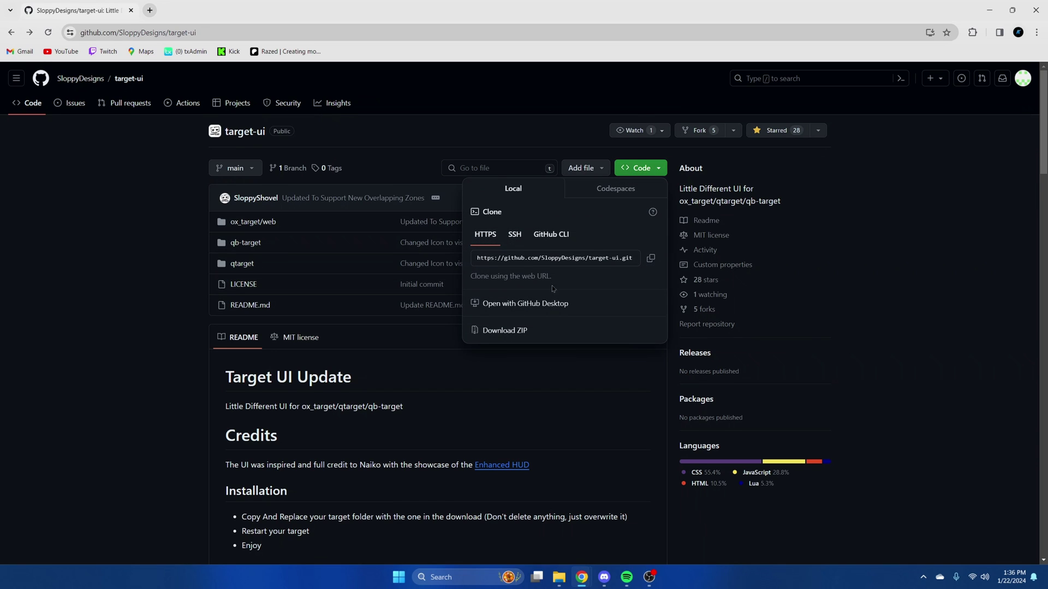
{"action": "left_click", "coordinate": [517, 331]}
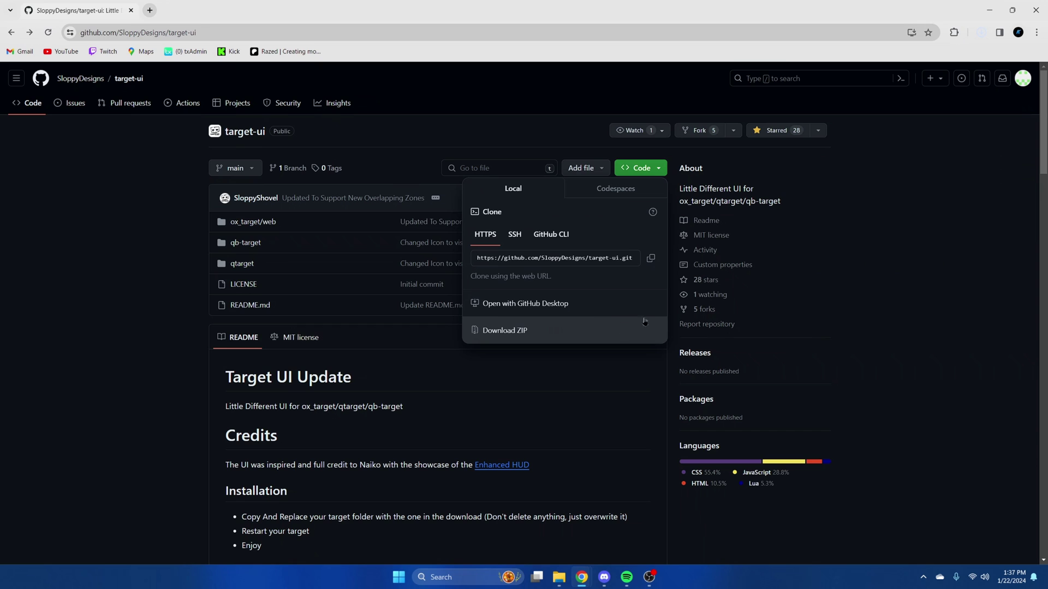
Open target-ui-main.zip beside the server window, browsed to resources > [qb] > qb-target.
{"action": "left_click", "coordinate": [870, 56]}
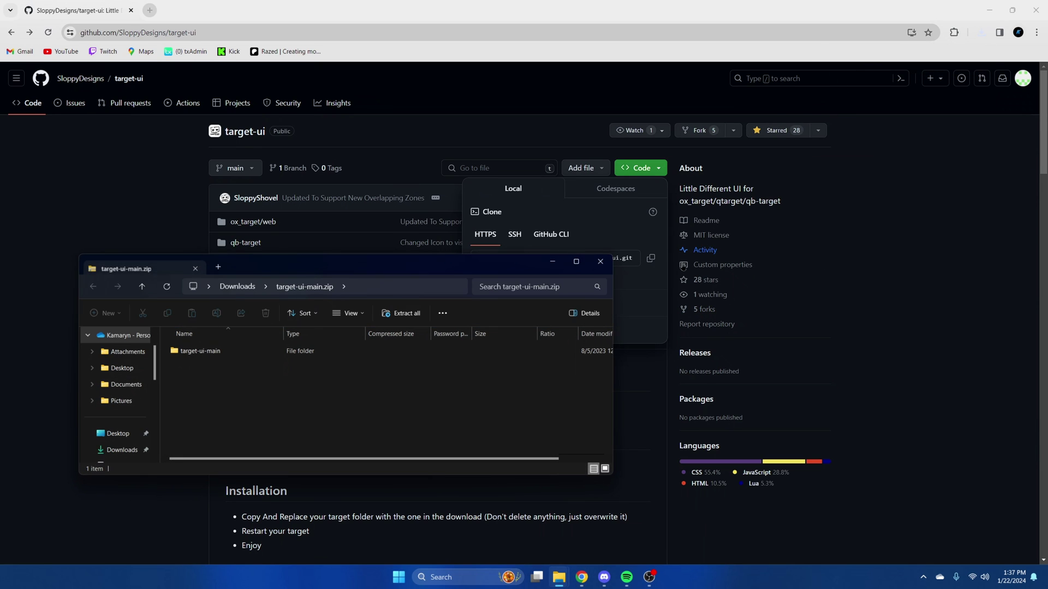
{"action": "mouse_move", "coordinate": [558, 577]}
{"action": "left_click", "coordinate": [513, 535]}
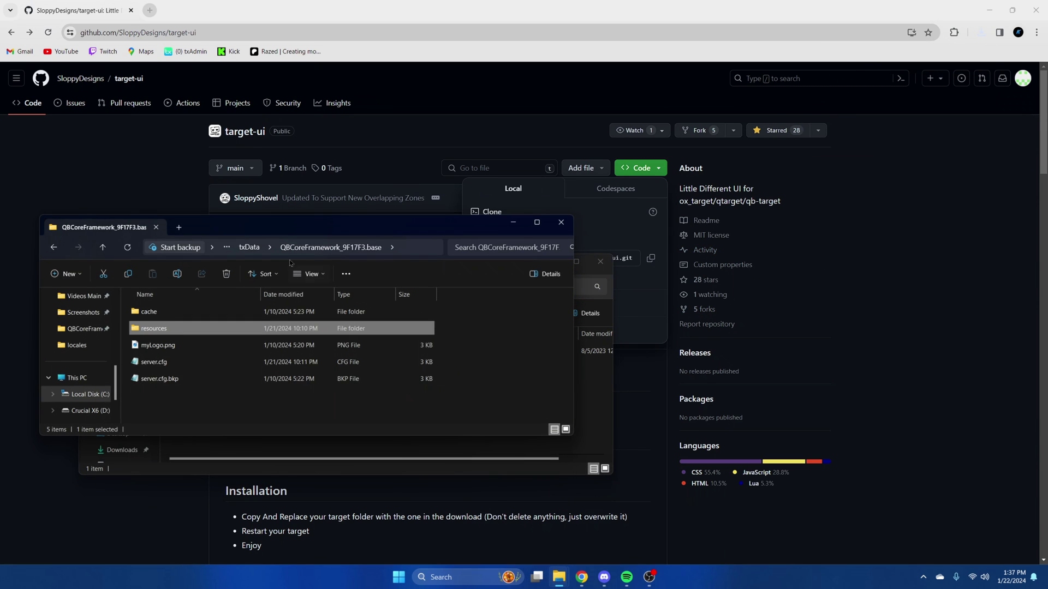
{"action": "left_click_drag", "start_coordinate": [274, 228], "coordinate": [623, 249]}
{"action": "double_click", "coordinate": [532, 354]}
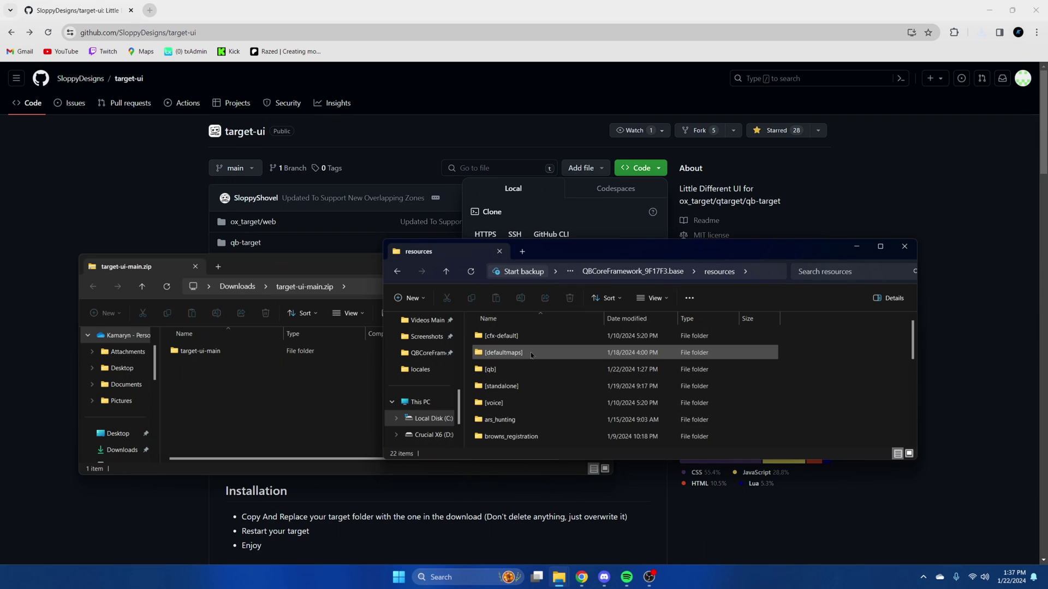
{"action": "double_click", "coordinate": [511, 370]}
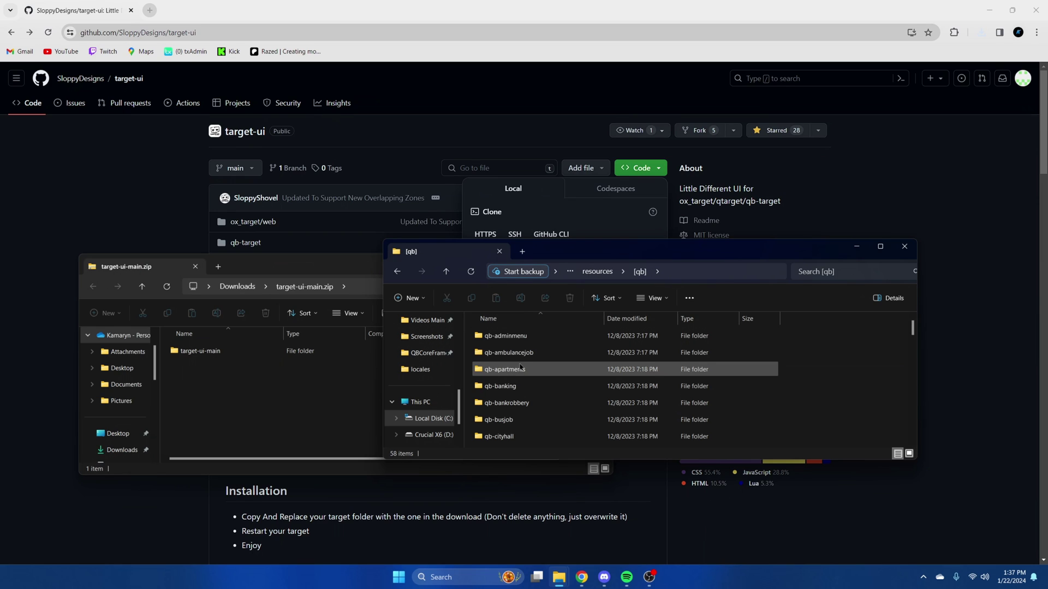
{"action": "scroll", "coordinate": [521, 366], "scroll_direction": "down", "scroll_amount": 2}
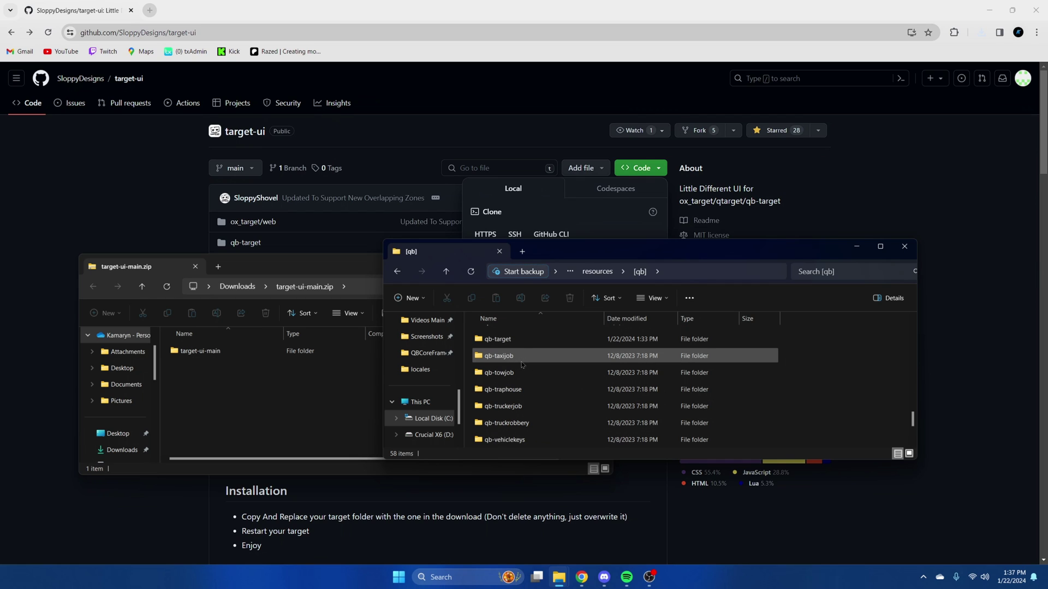
{"action": "double_click", "coordinate": [532, 339]}
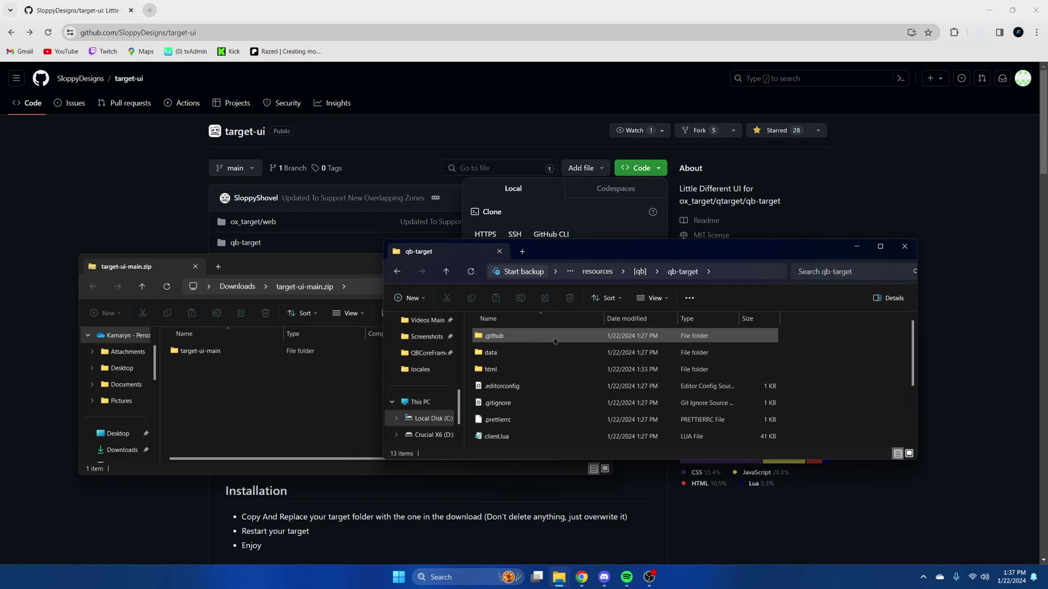
Copy the update's html folder and fxmanifest.lua into qb-target, replacing the existing files.
{"action": "double_click", "coordinate": [206, 352]}
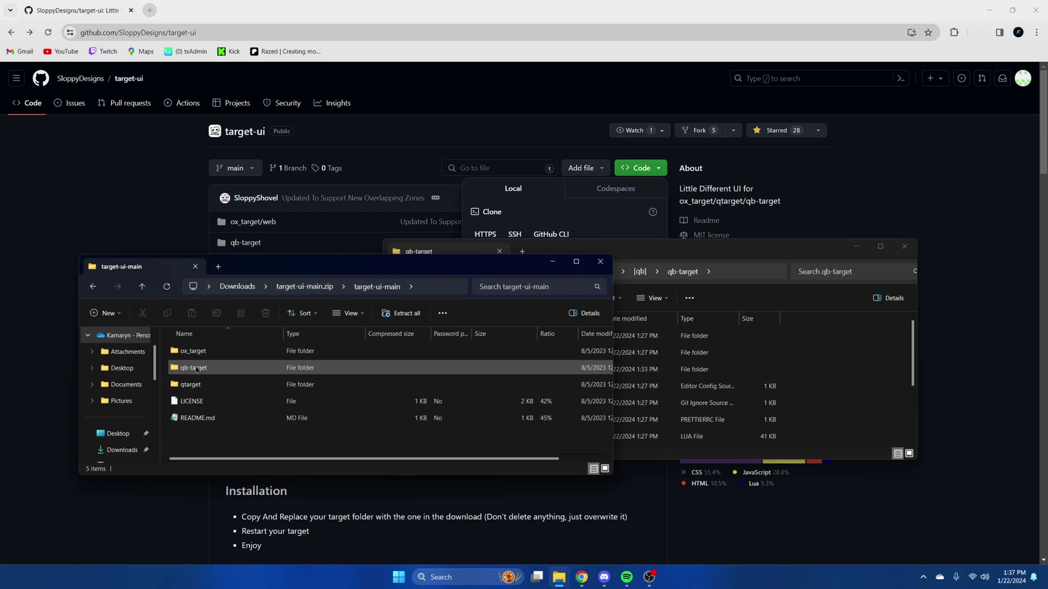
{"action": "double_click", "coordinate": [202, 369]}
{"action": "left_click", "coordinate": [202, 367]}
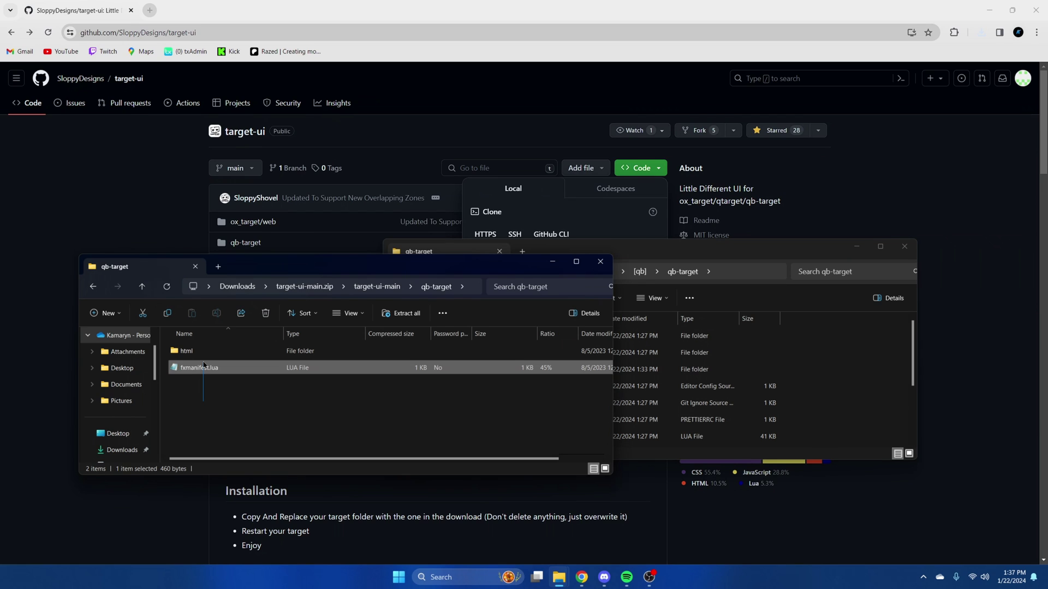
{"action": "left_click", "coordinate": [197, 353], "text": "shift"}
{"action": "left_click_drag", "start_coordinate": [198, 354], "coordinate": [862, 359]}
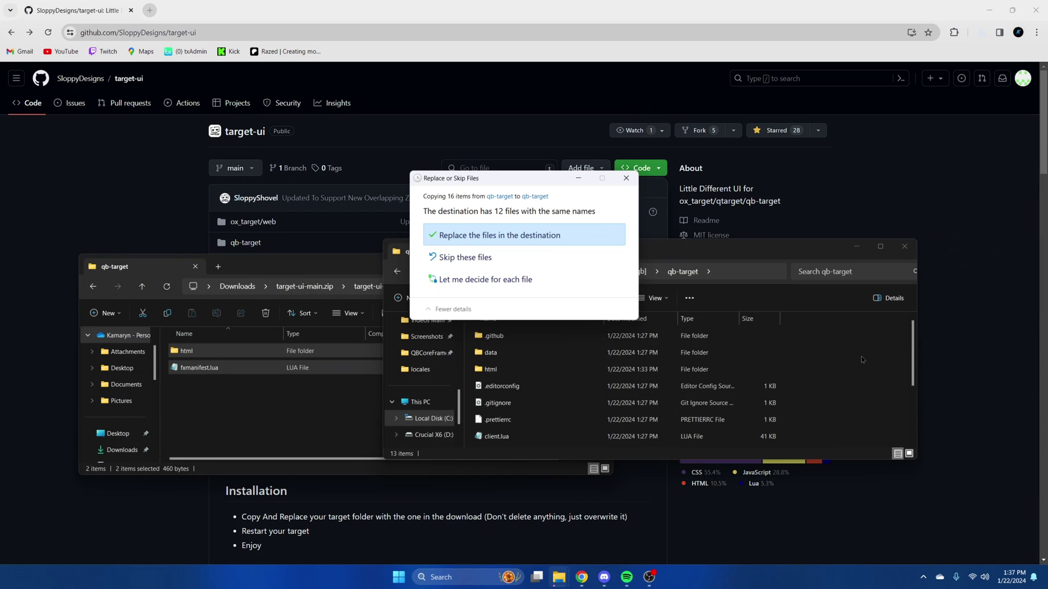
{"action": "left_click", "coordinate": [471, 236]}
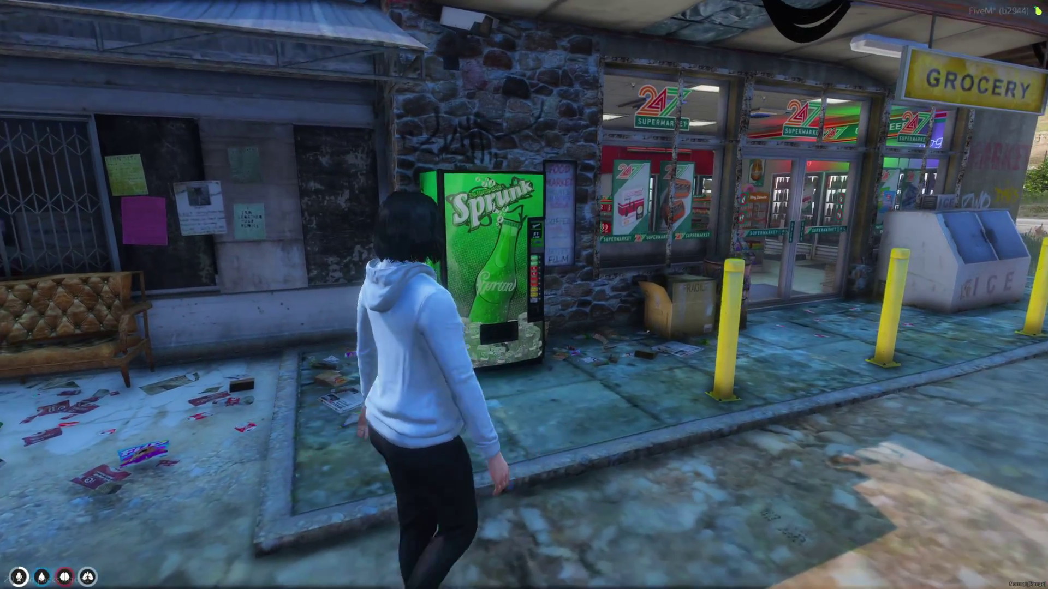
Walk to the Sprunk vending machine and show its new target label.
{"action": "key", "text": "w"}
{"action": "key", "text": "alt"}
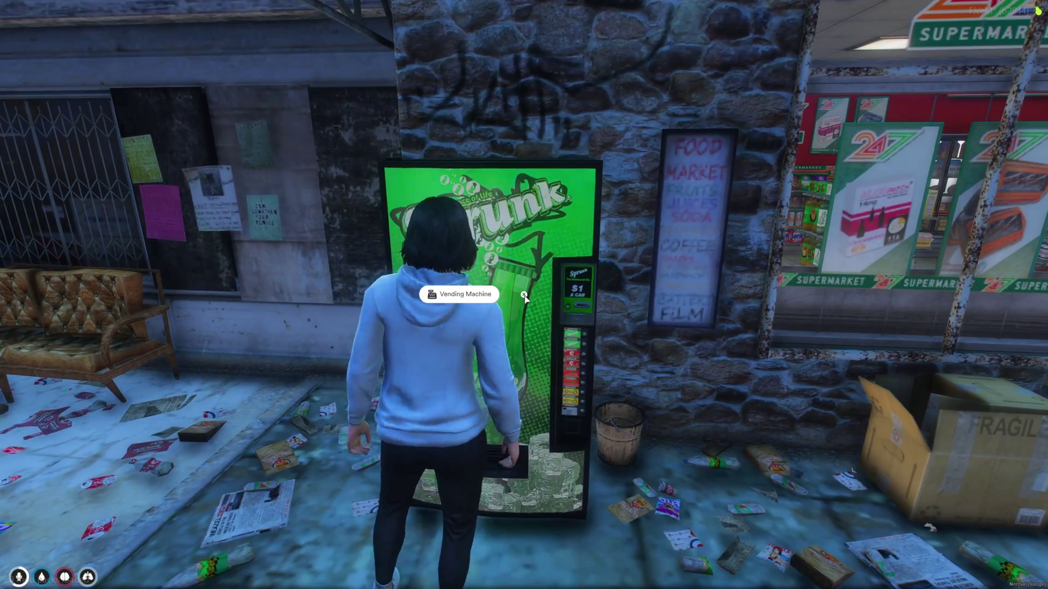
{"action": "key", "text": "d"}
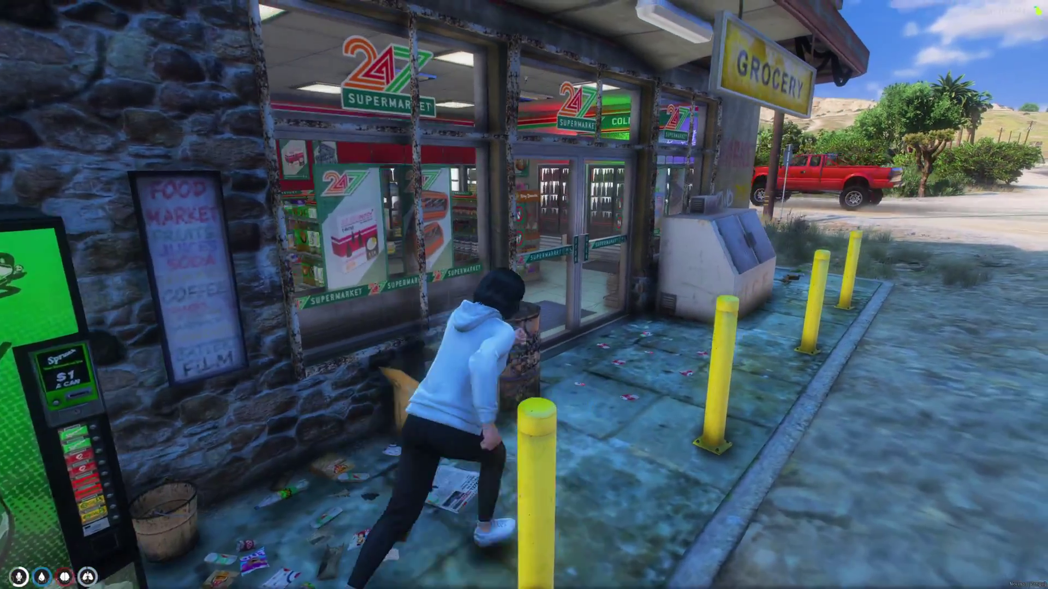
Walk to the 24/7 cashier and open the shop via the Open Shop target.
{"action": "key", "text": "w"}
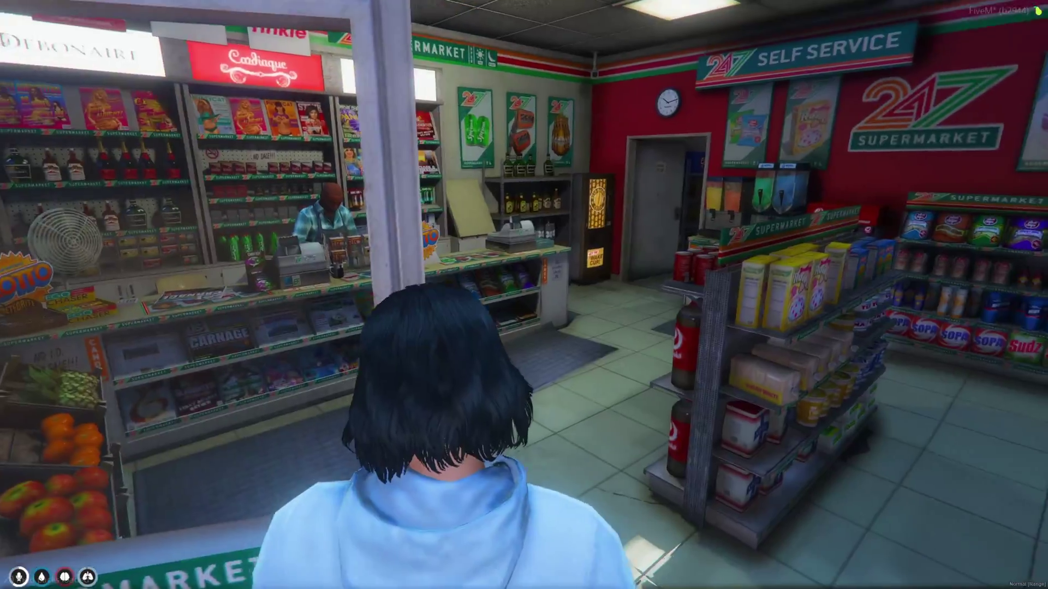
{"action": "key", "text": "w"}
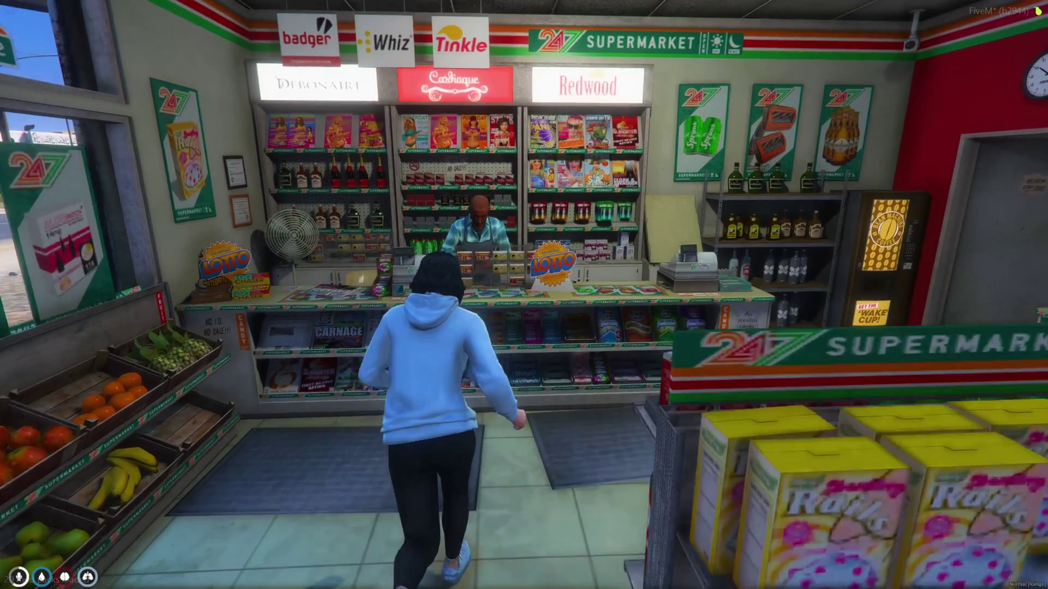
{"action": "key", "text": "w"}
{"action": "key", "text": "alt"}
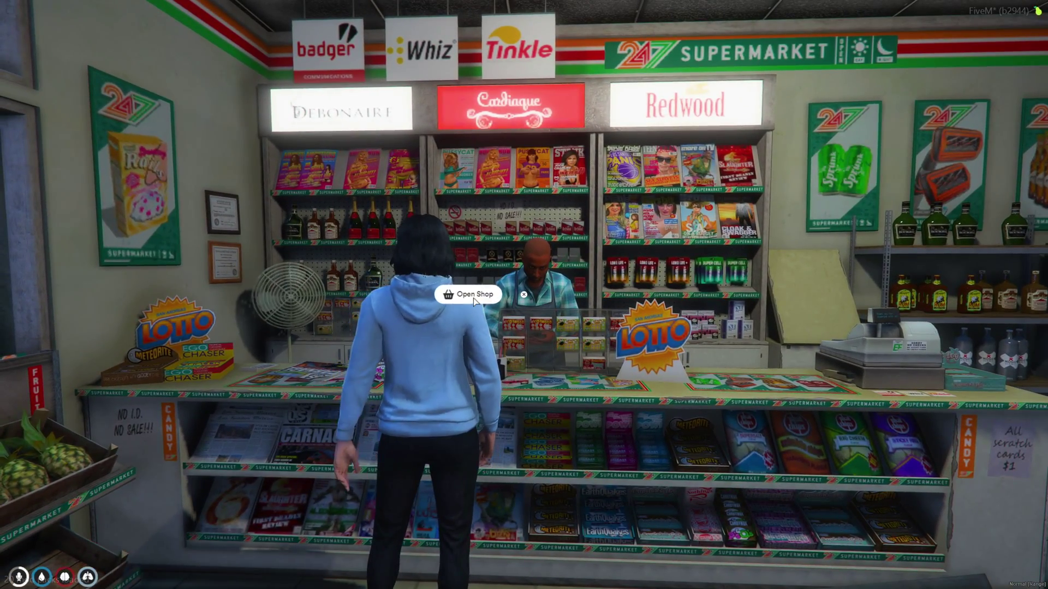
{"action": "left_click", "coordinate": [473, 297]}
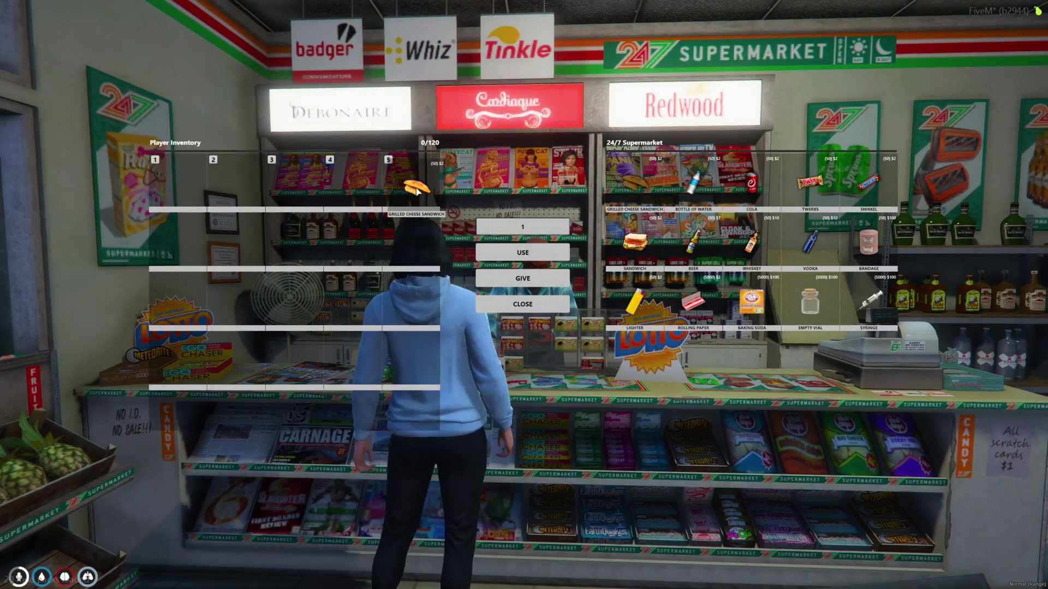
Buy a Grilled Cheese Sandwich, close the shop and walk out onto the sidewalk.
{"action": "left_click_drag", "start_coordinate": [416, 192], "coordinate": [413, 184]}
{"action": "key", "text": "Escape"}
{"action": "key", "text": "w"}
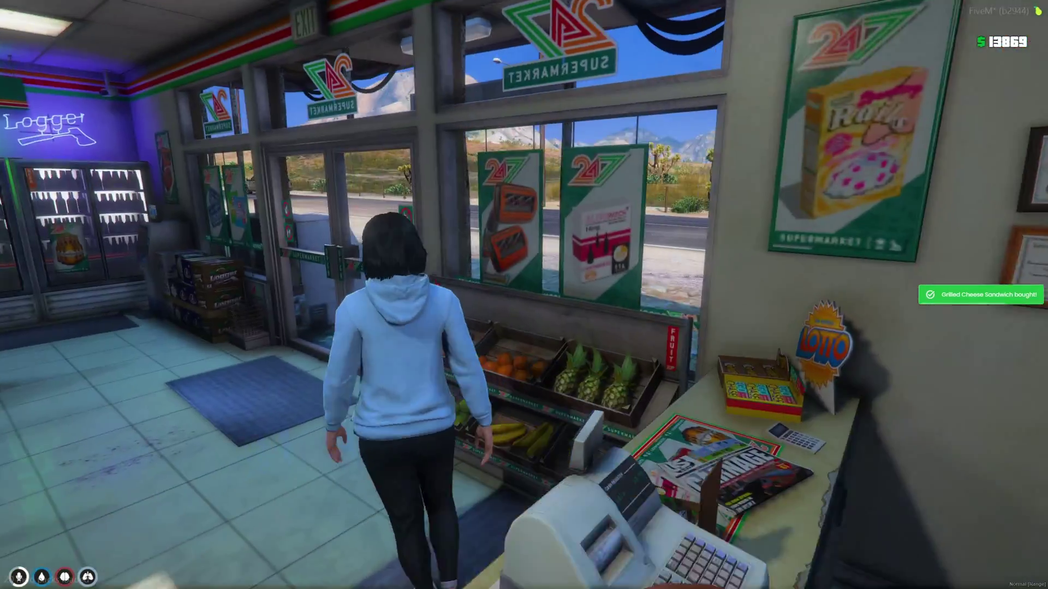
{"action": "key", "text": "w"}
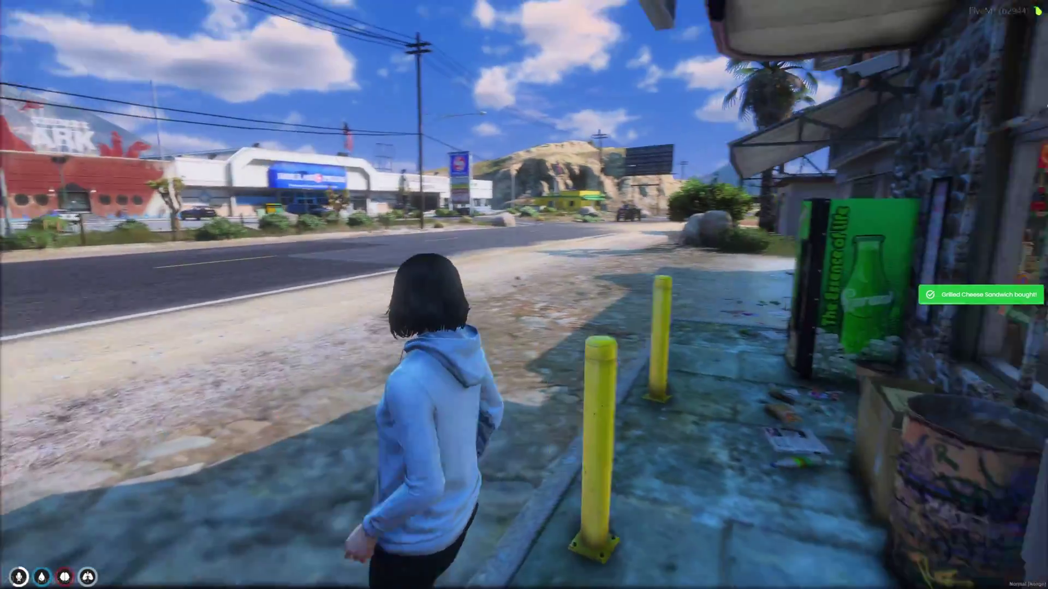